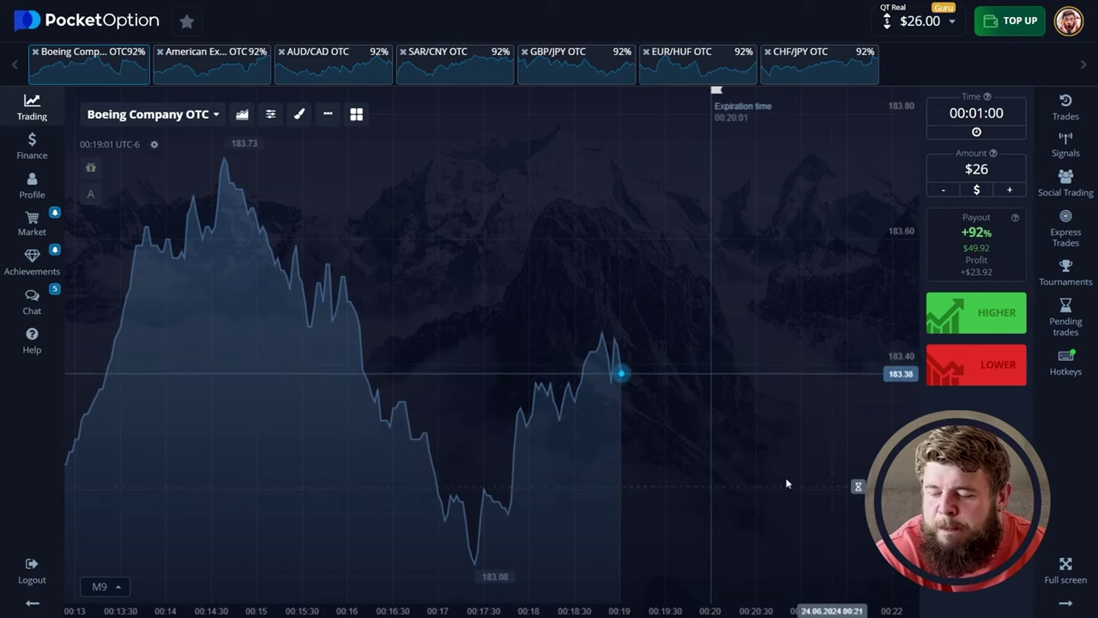
Step: Switch the Boeing Company OTC price chart to candlesticks
{"action": "left_click", "coordinate": [245, 117]}
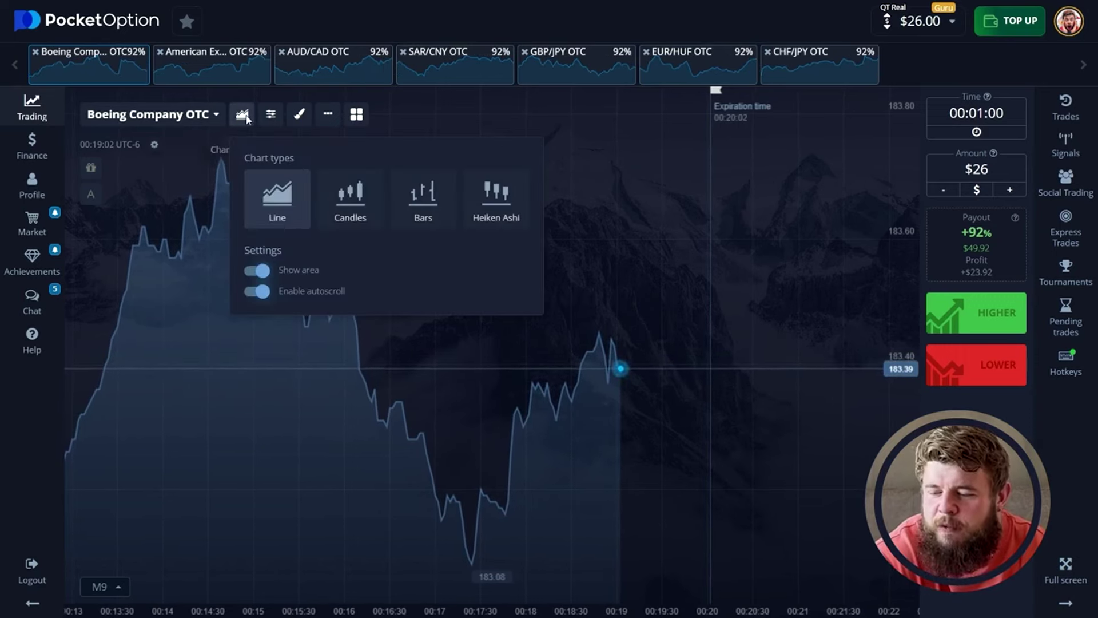
{"action": "left_click", "coordinate": [355, 194]}
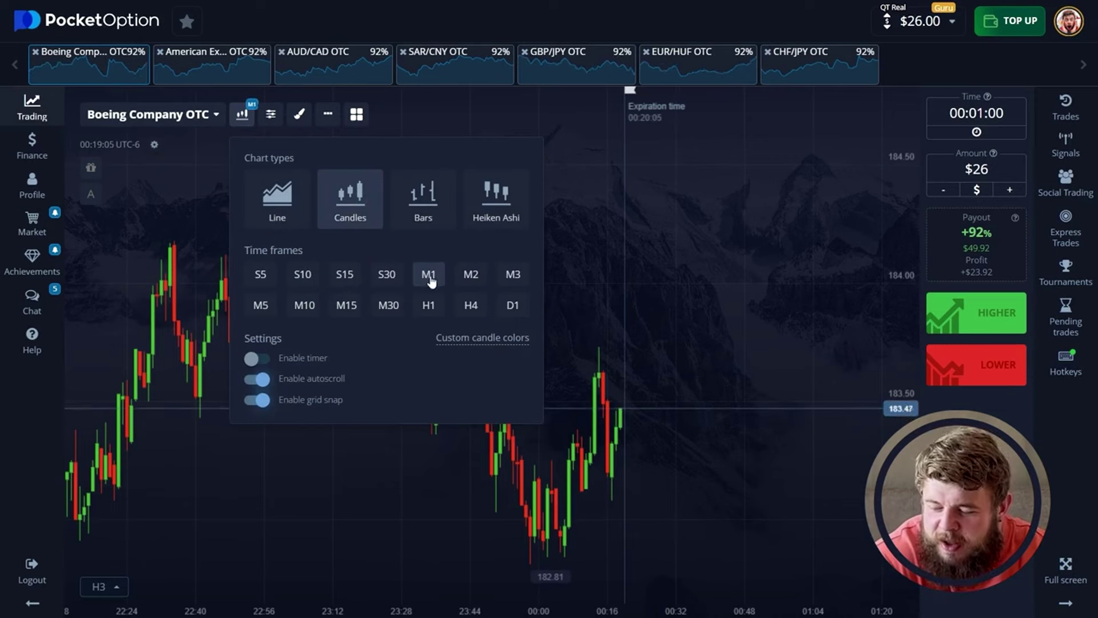
{"action": "left_click", "coordinate": [678, 293]}
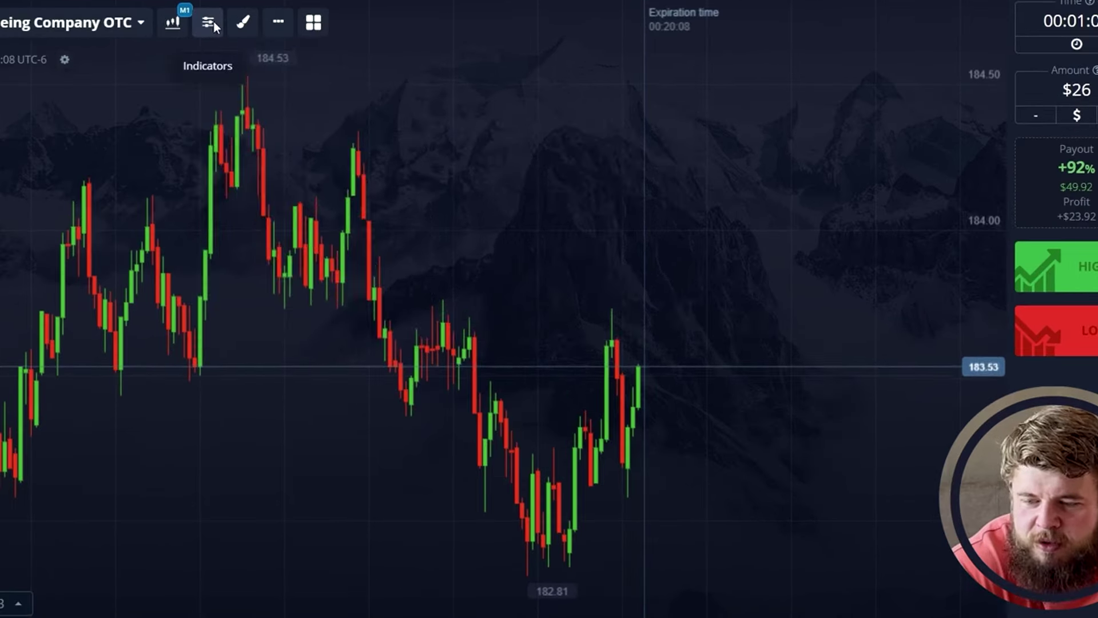
Step: Add the ADX, Zig Zag and SuperTrend indicators to the chart
{"action": "left_click", "coordinate": [274, 114]}
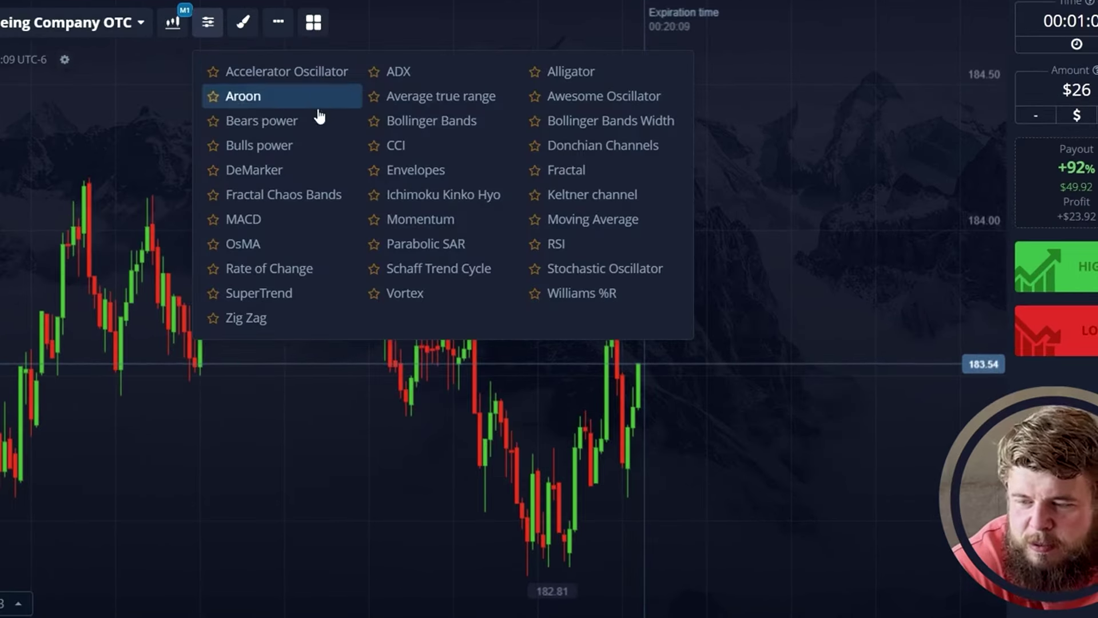
{"action": "left_click", "coordinate": [405, 73]}
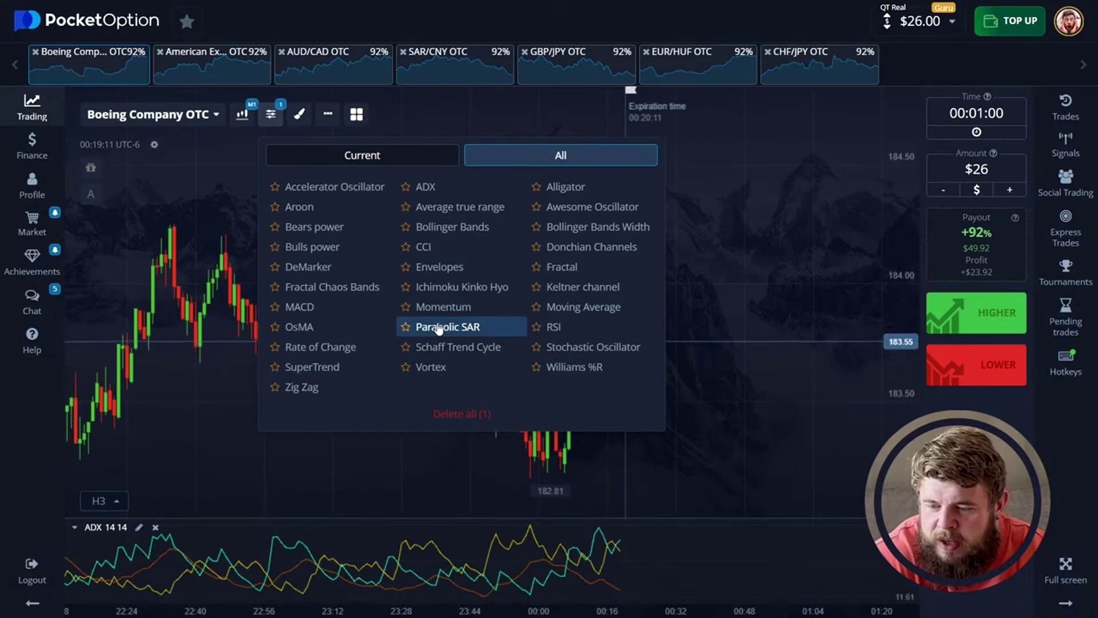
{"action": "left_click", "coordinate": [331, 387]}
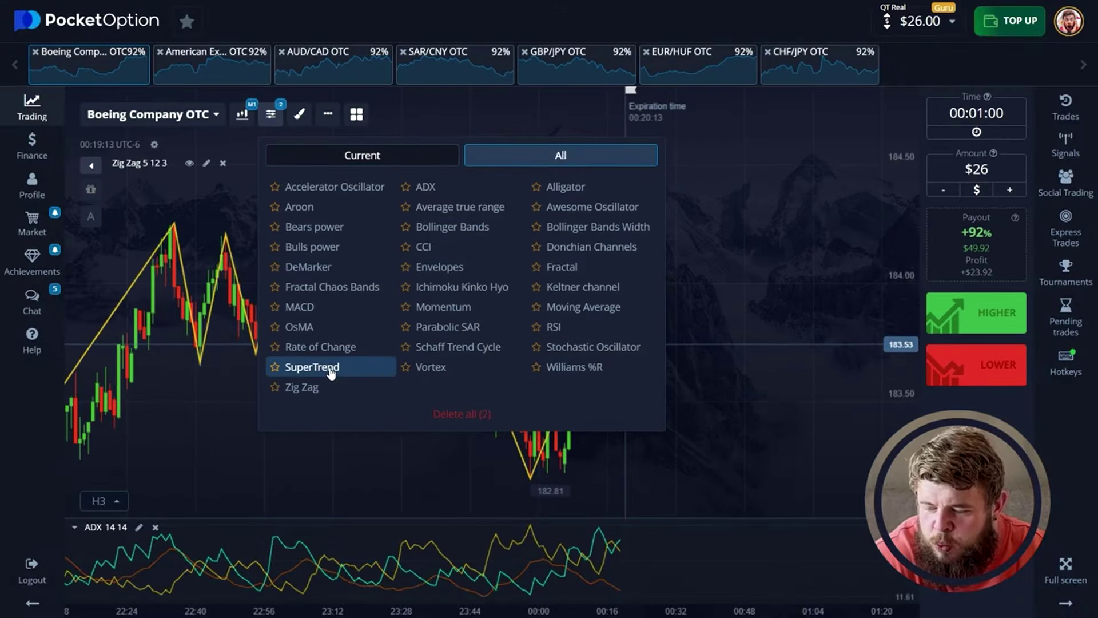
{"action": "left_click", "coordinate": [303, 367]}
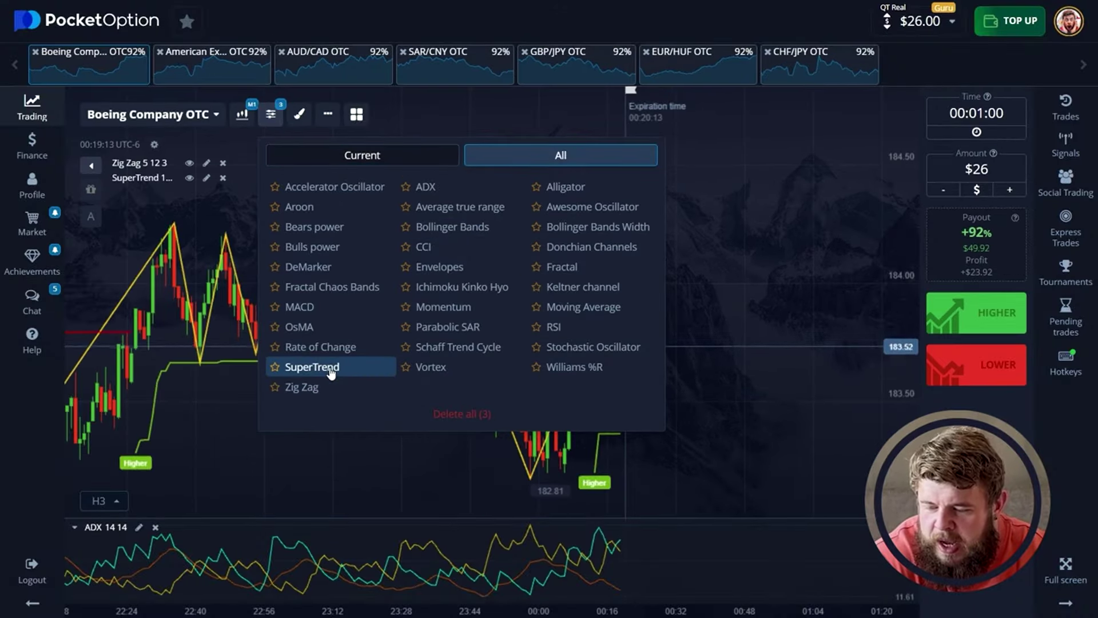
{"action": "left_click", "coordinate": [732, 367]}
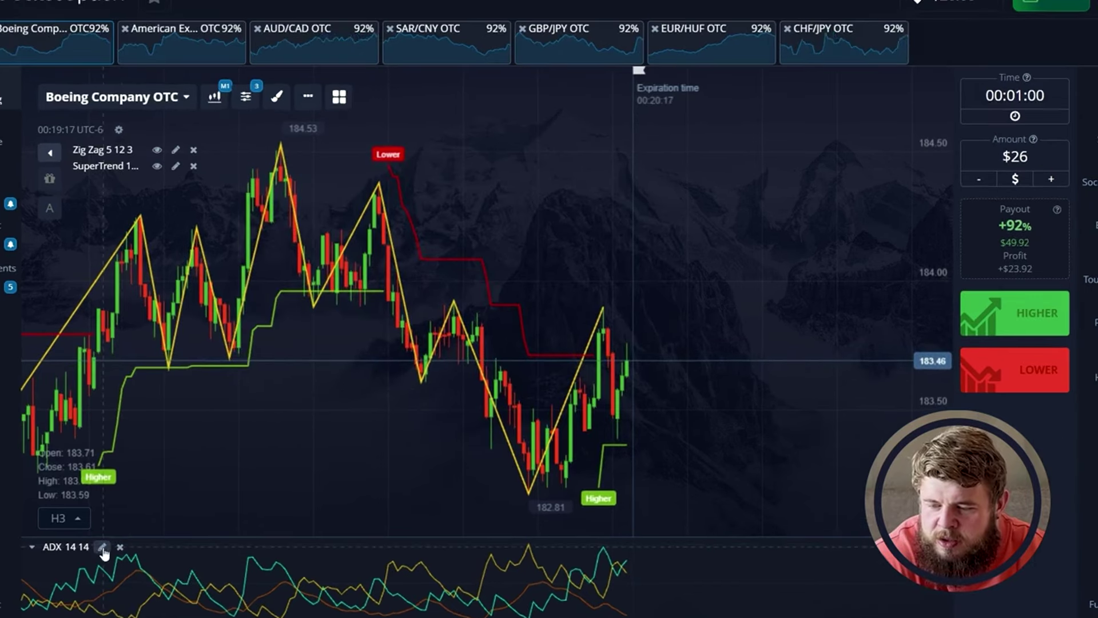
Step: Give ADX smoothing 14 and DI length 10, with yellow adx, green plusDI and red minusDI lines
{"action": "left_click", "coordinate": [102, 547]}
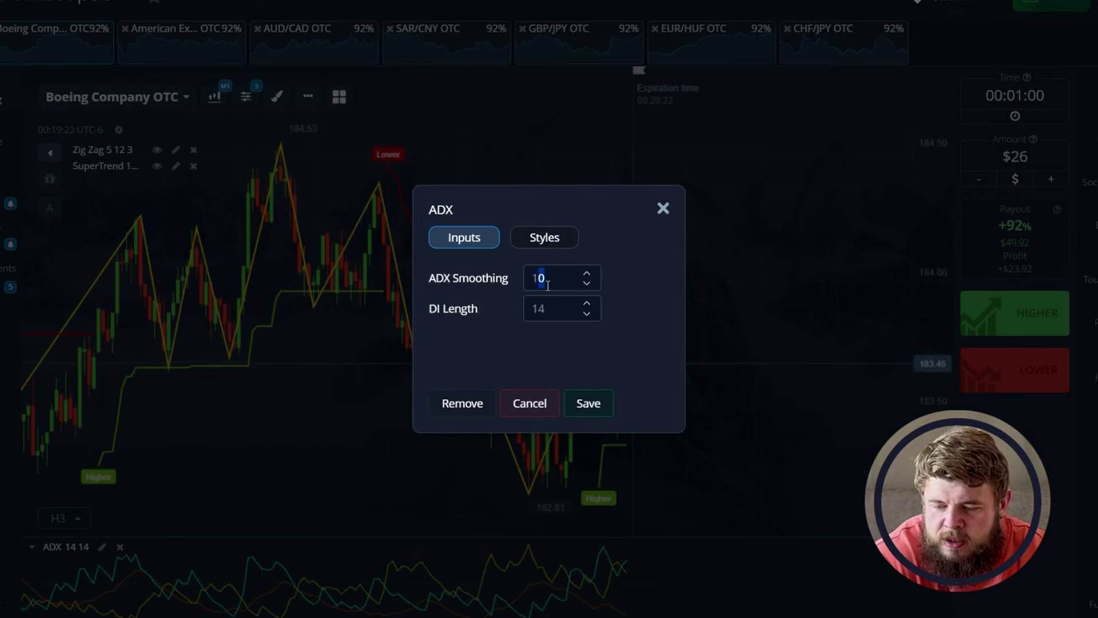
{"action": "type", "text": "4"}
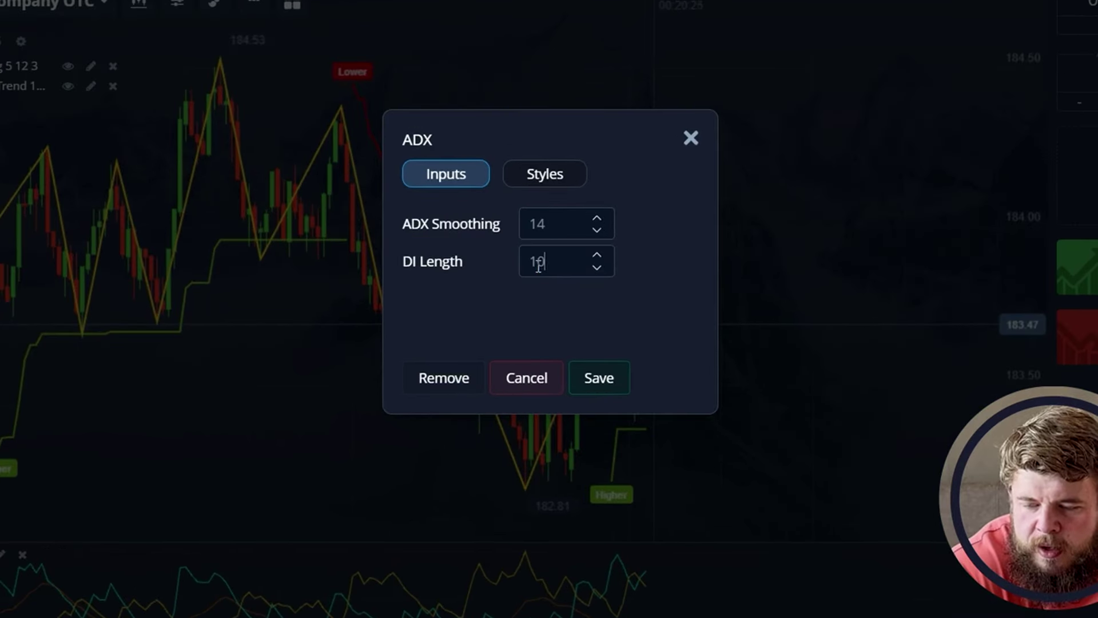
{"action": "left_click", "coordinate": [545, 174]}
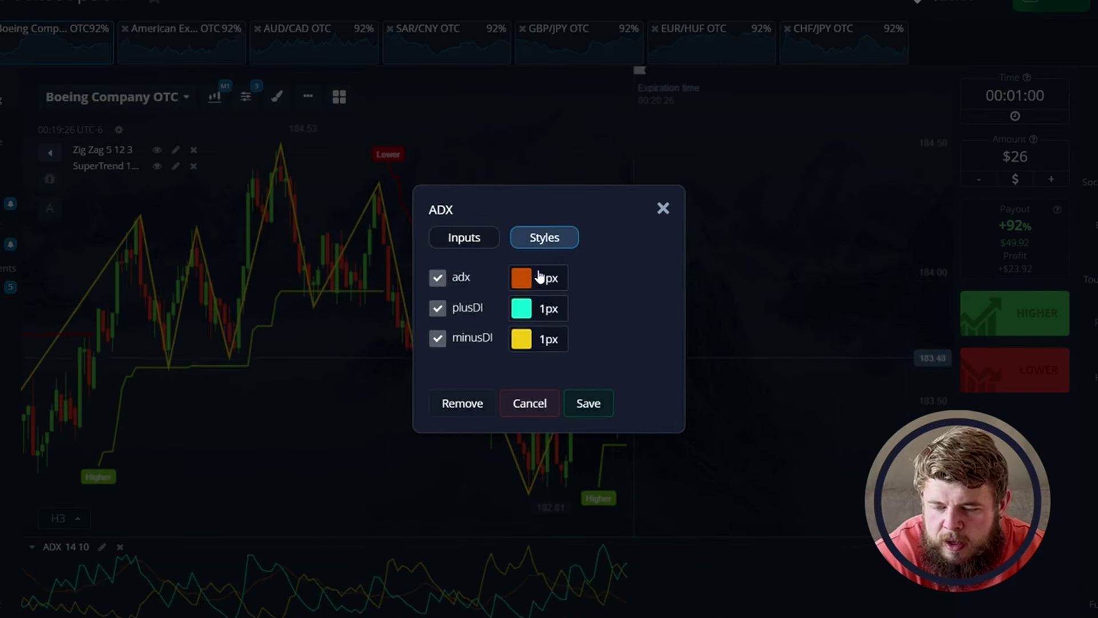
{"action": "left_click", "coordinate": [535, 278]}
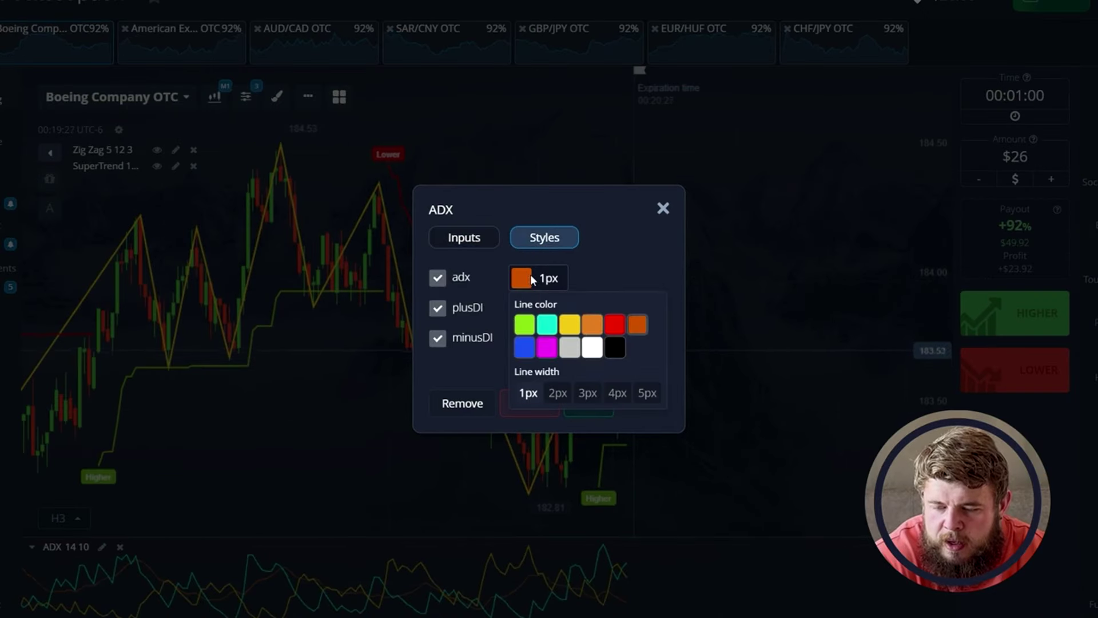
{"action": "left_click", "coordinate": [538, 309]}
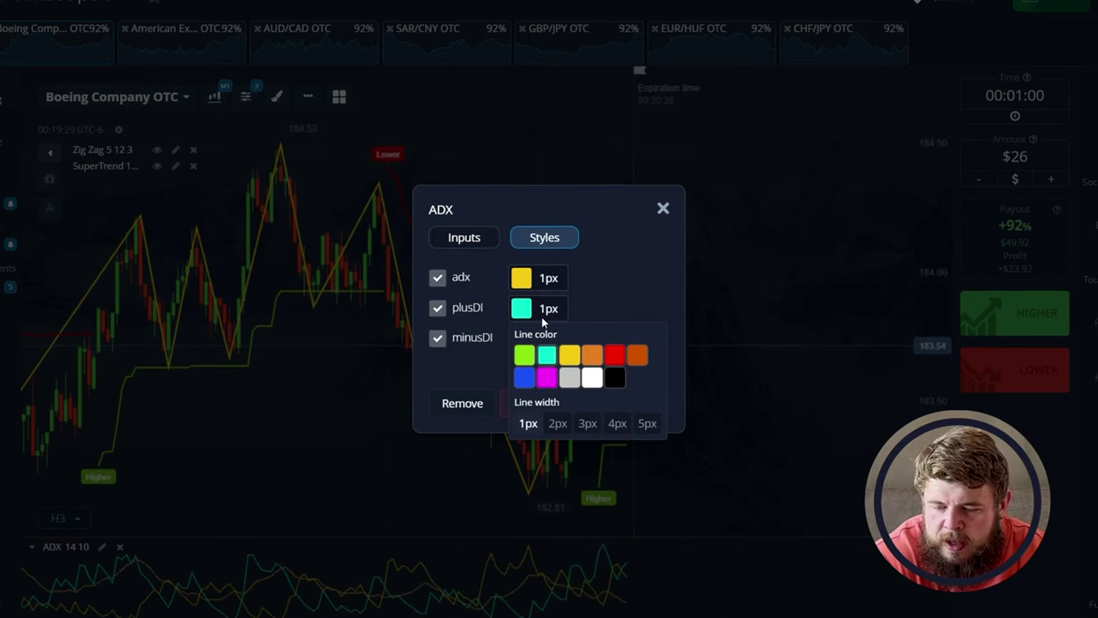
{"action": "left_click", "coordinate": [525, 355]}
{"action": "left_click", "coordinate": [606, 279]}
{"action": "left_click", "coordinate": [549, 338]}
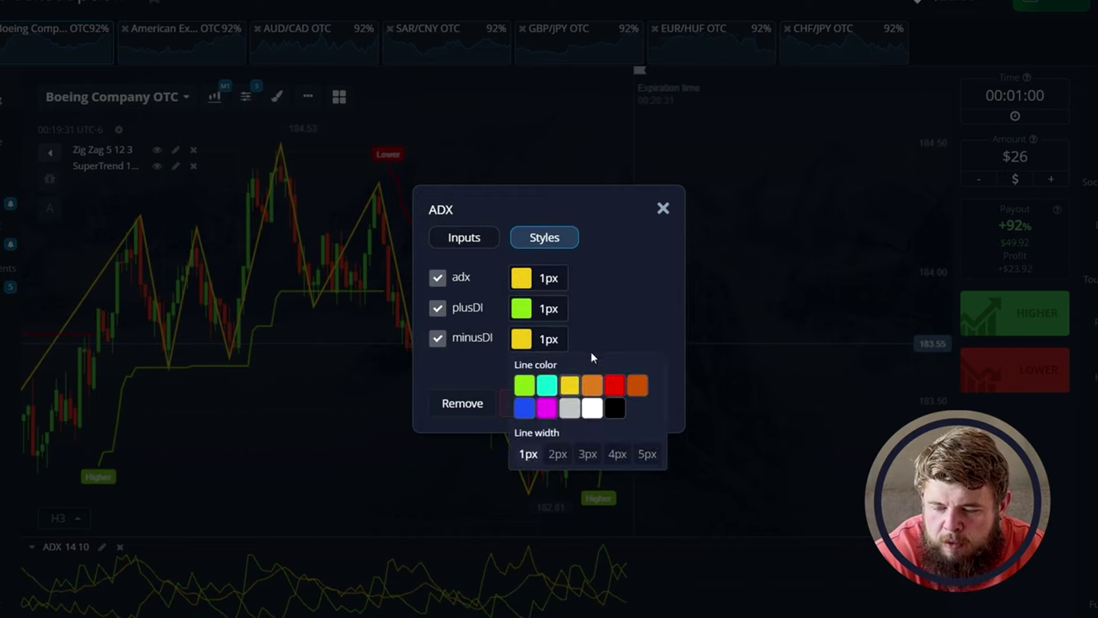
{"action": "left_click", "coordinate": [614, 387]}
{"action": "left_click", "coordinate": [589, 404]}
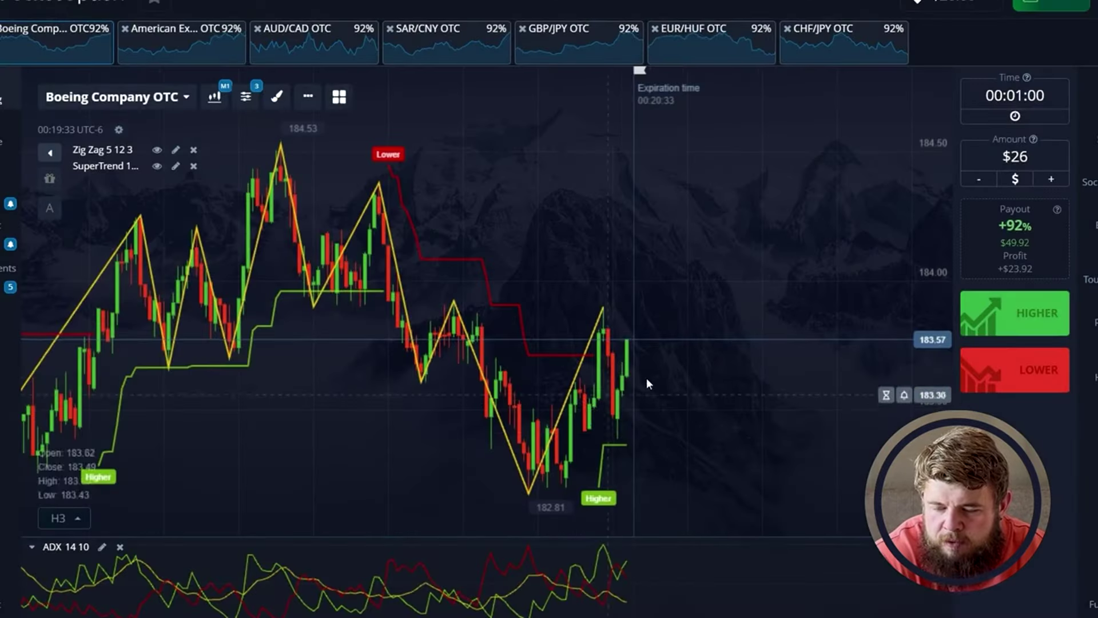
Step: Zoom into the chart and buy a $26 Higher option on Boeing with 00:01:00 expiry
{"action": "scroll", "coordinate": [665, 403], "scroll_direction": "up", "scroll_amount": 2}
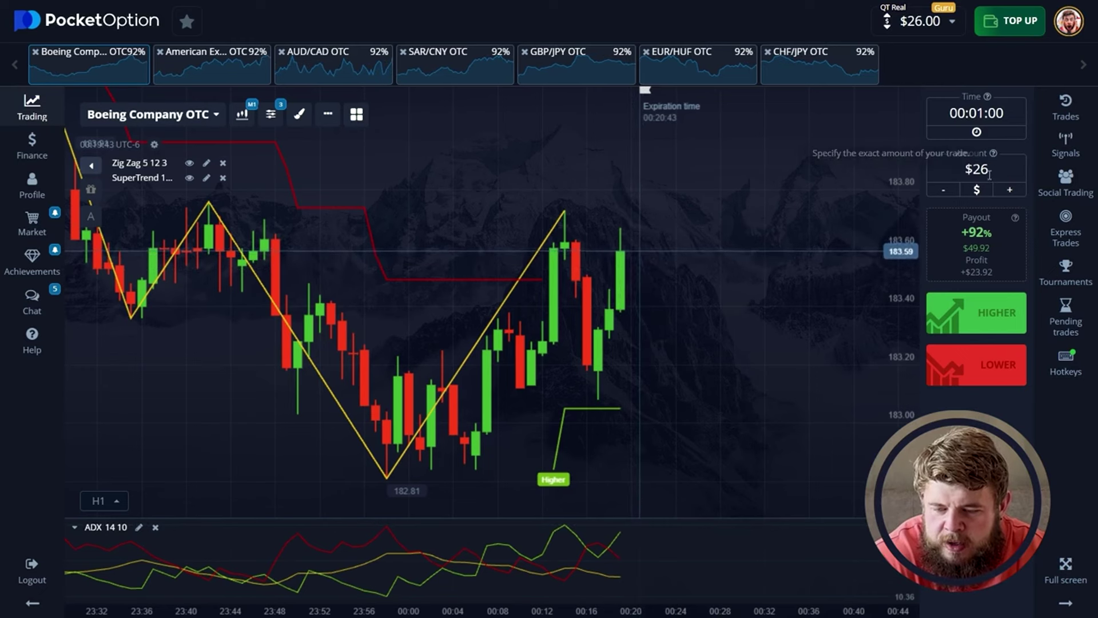
{"action": "left_click", "coordinate": [983, 314]}
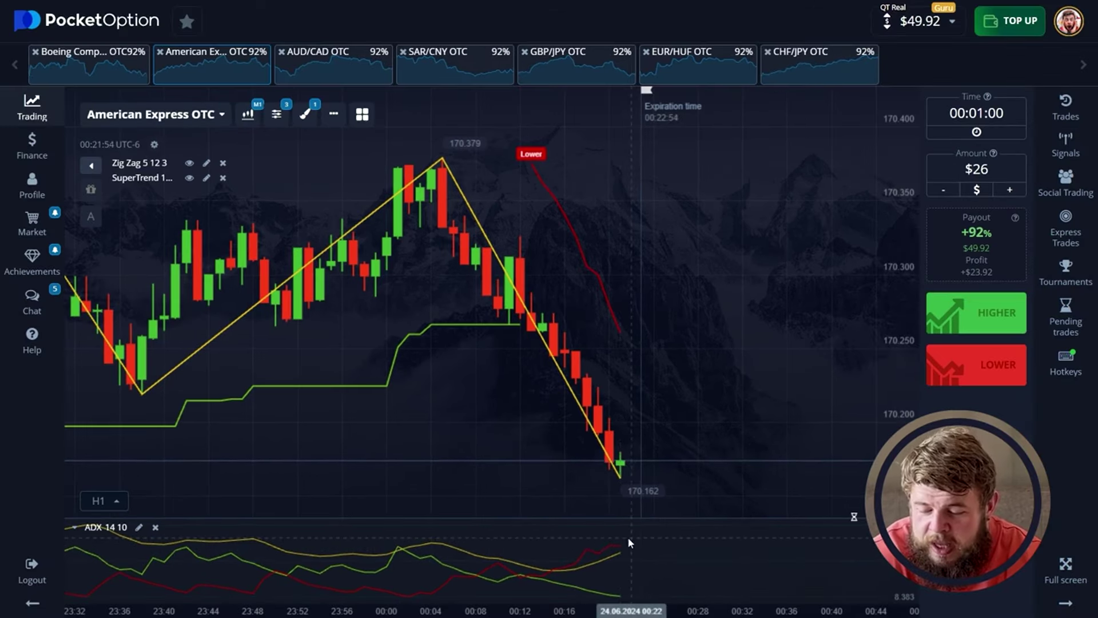
Step: Change the trade amount to $49 and place a Lower trade on American Express OTC
{"action": "left_click", "coordinate": [945, 297]}
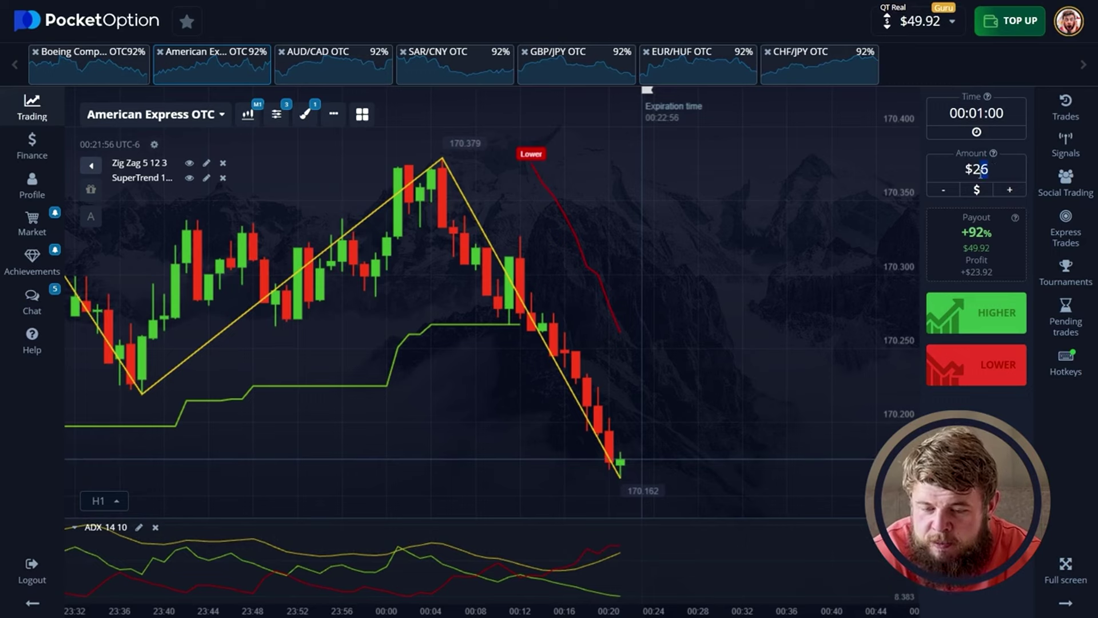
{"action": "left_click", "coordinate": [981, 171]}
{"action": "key", "text": "BackSpace"}
{"action": "key", "text": "BackSpace"}
{"action": "type", "text": "4"}
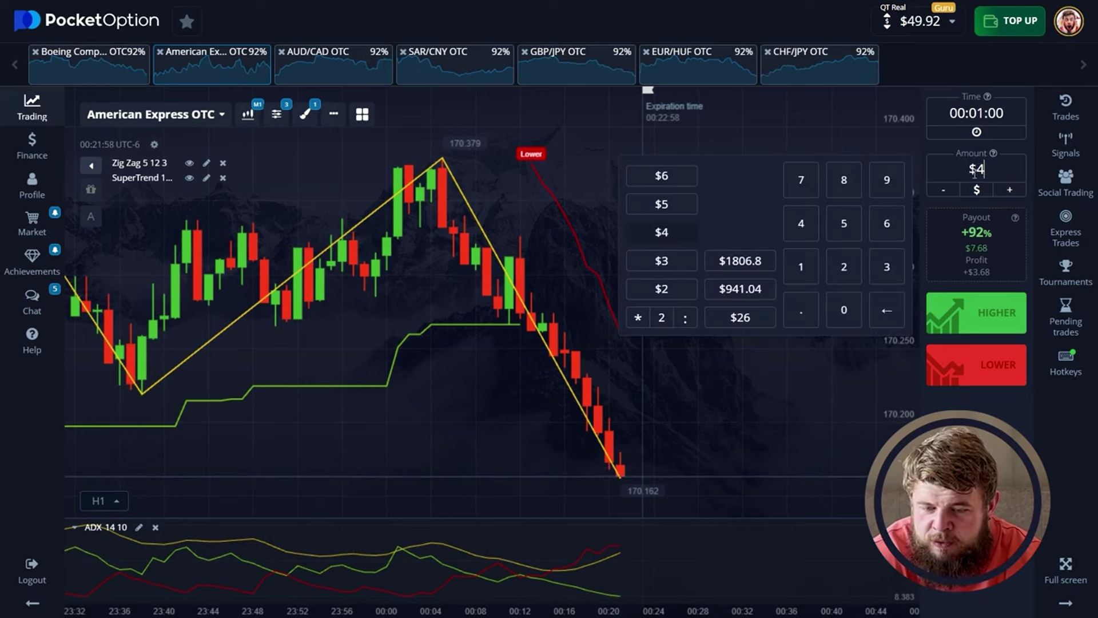
{"action": "type", "text": "9"}
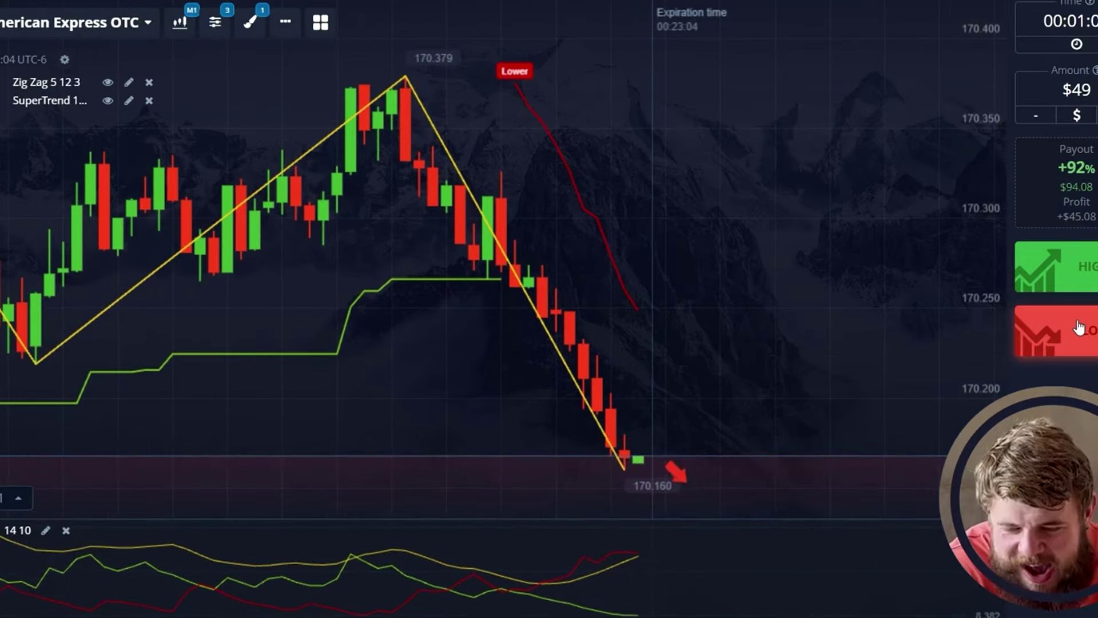
{"action": "left_click", "coordinate": [979, 362]}
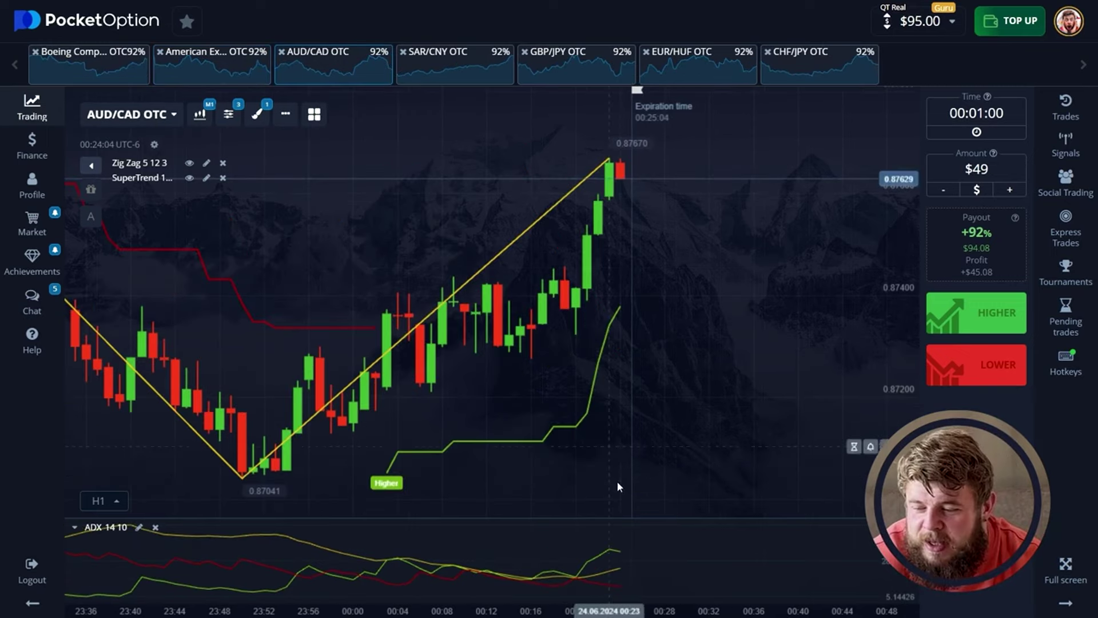
Step: Pan to the recent AUD/CAD candles, enter a $95 amount and place a Higher trade
{"action": "left_click_drag", "start_coordinate": [524, 382], "coordinate": [575, 373]}
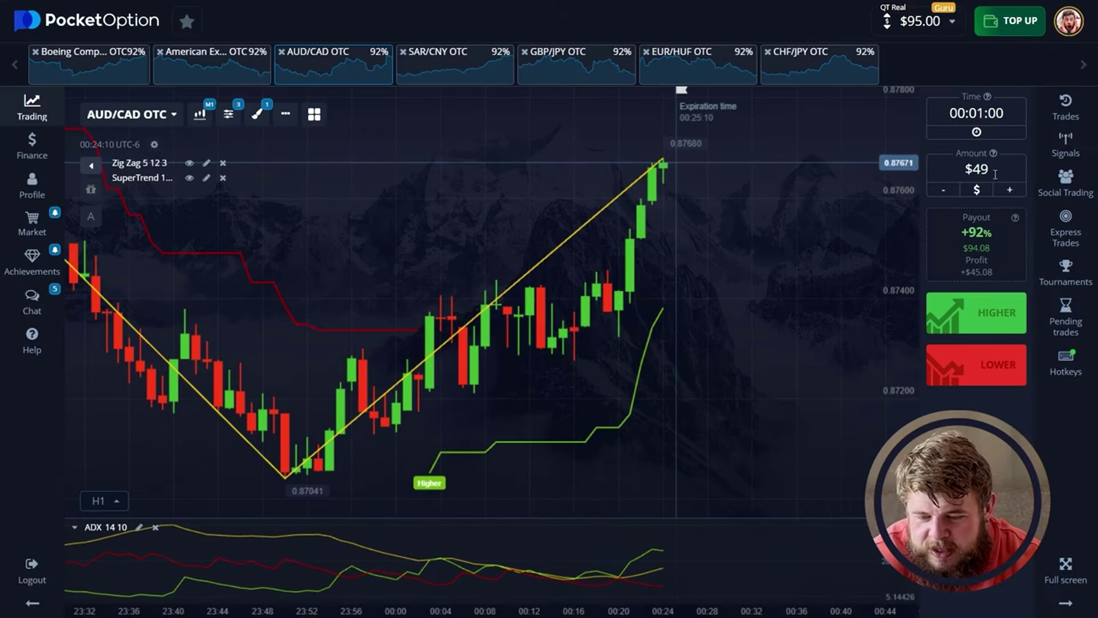
{"action": "left_click", "coordinate": [976, 170]}
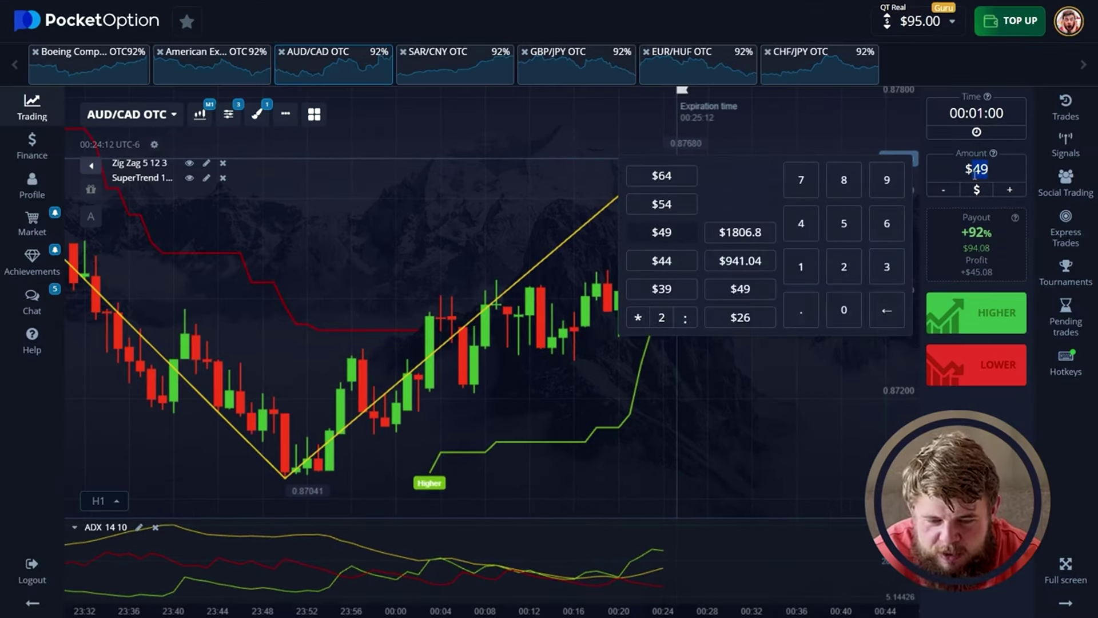
{"action": "type", "text": "95"}
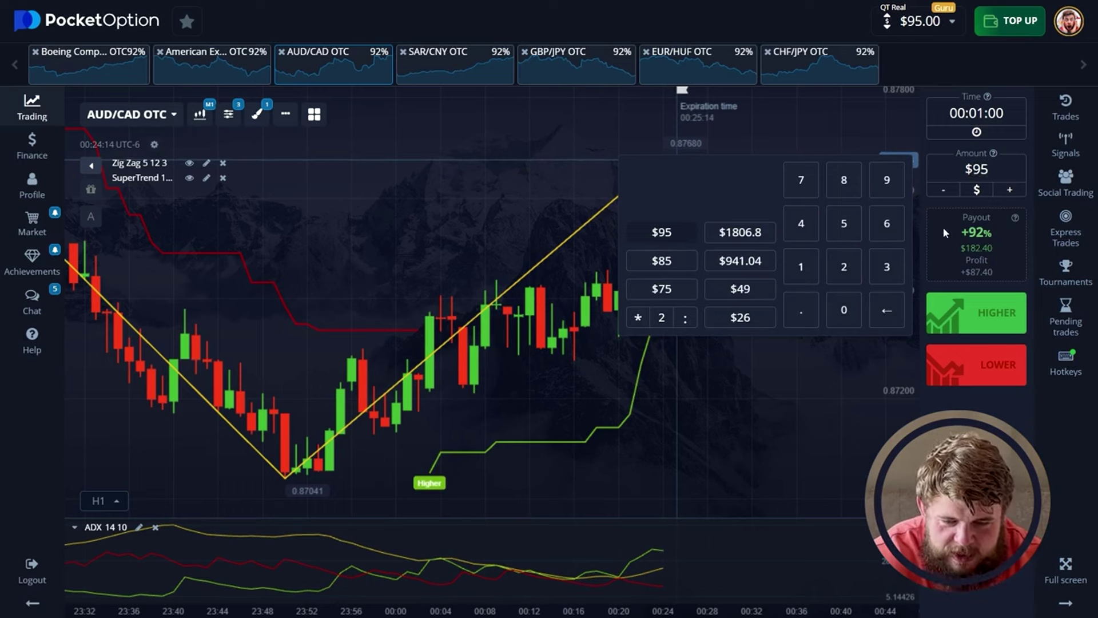
{"action": "left_click", "coordinate": [973, 312]}
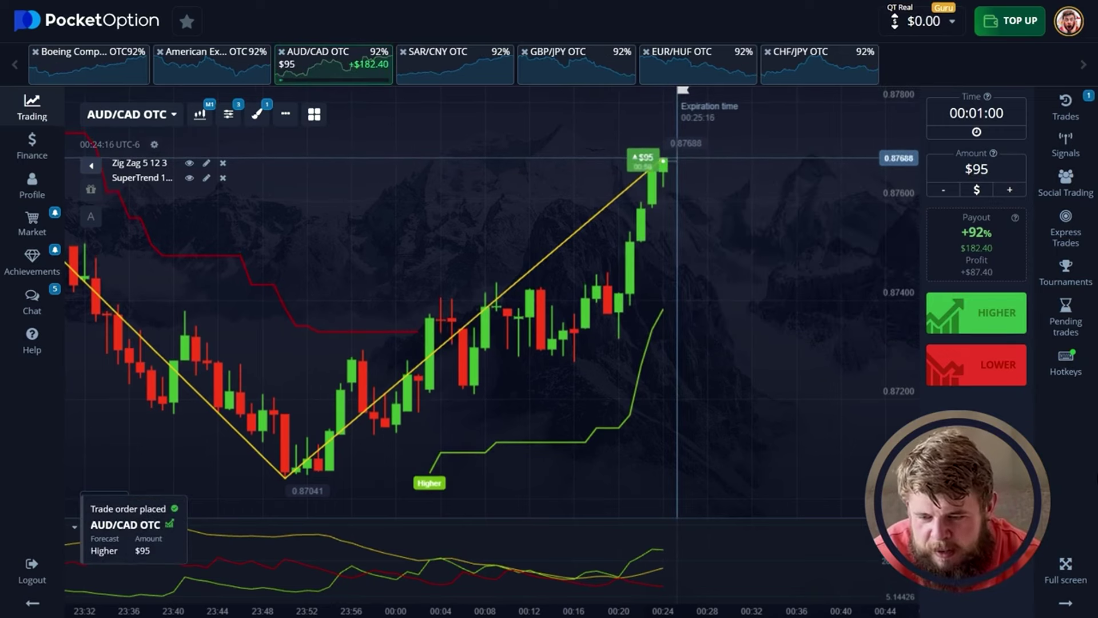